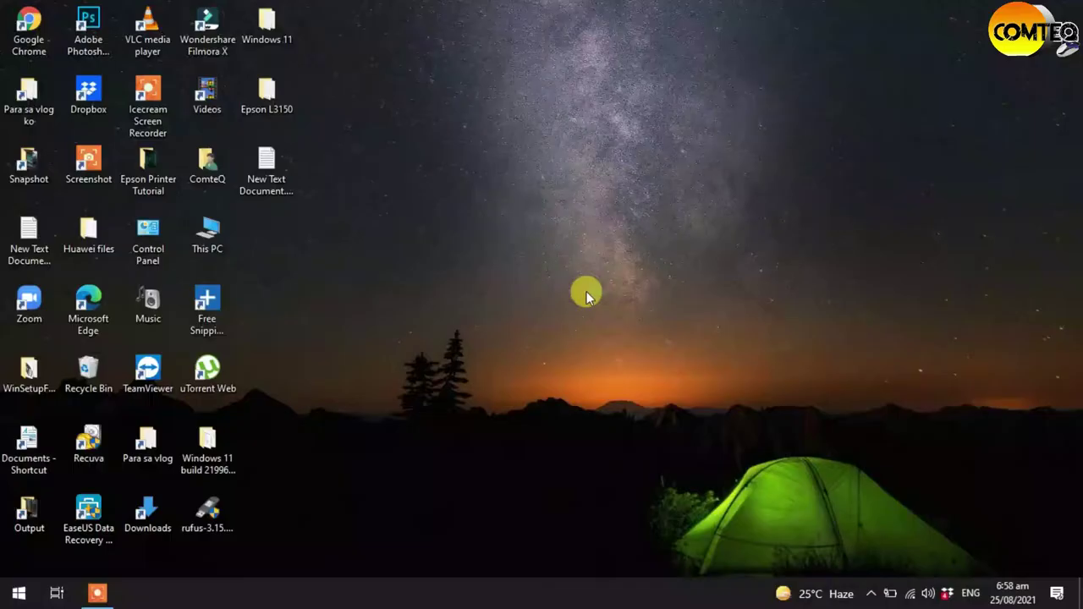
- Launch Google Chrome and go to the router login page at 192.168.100.1
{"action": "left_click", "coordinate": [36, 52]}
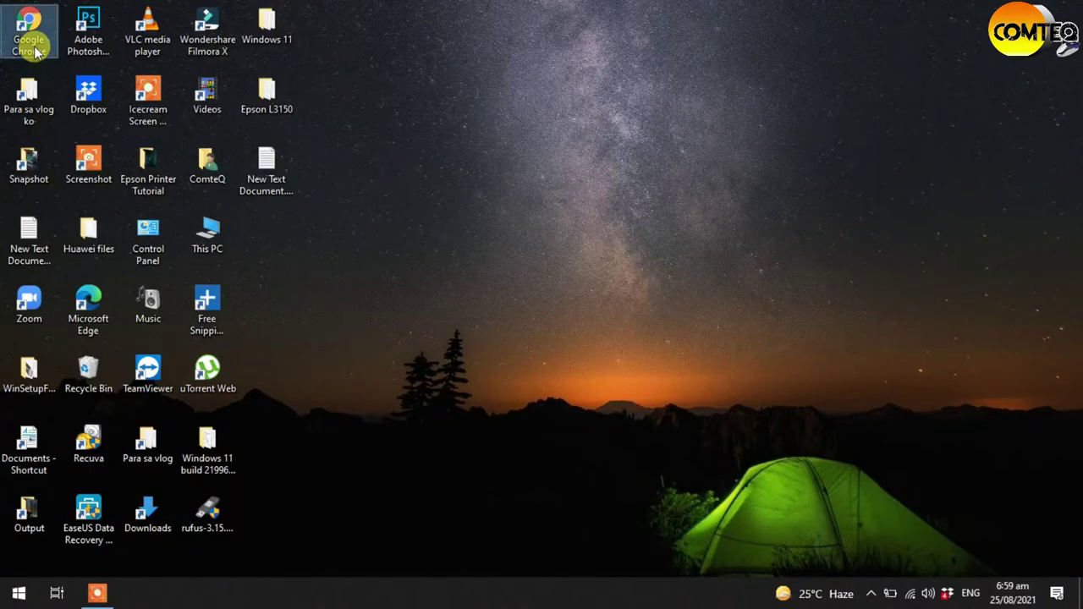
{"action": "key", "text": "Return"}
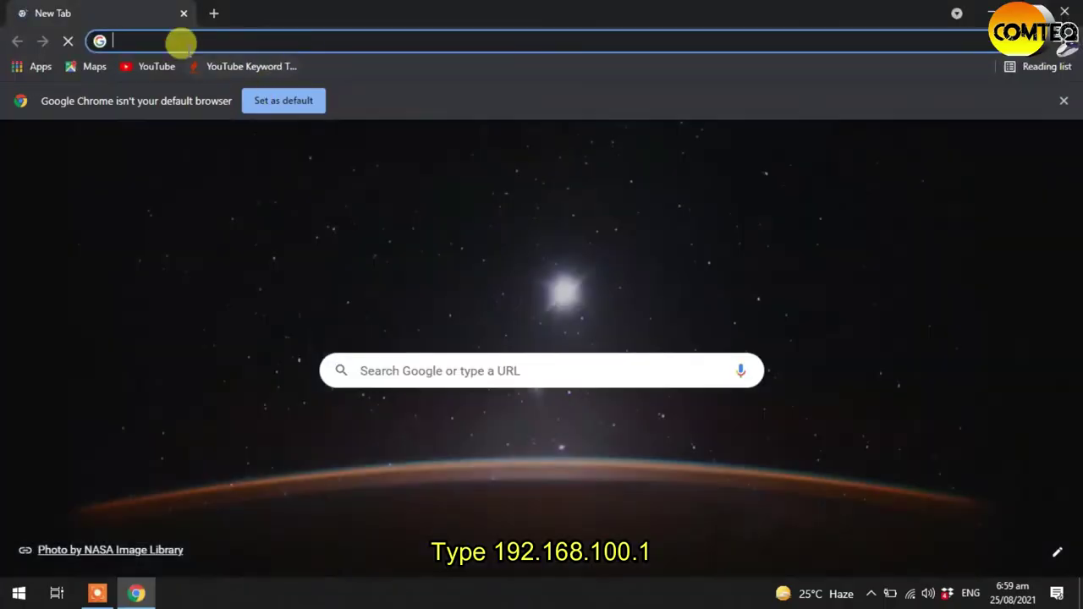
{"action": "left_click", "coordinate": [174, 38]}
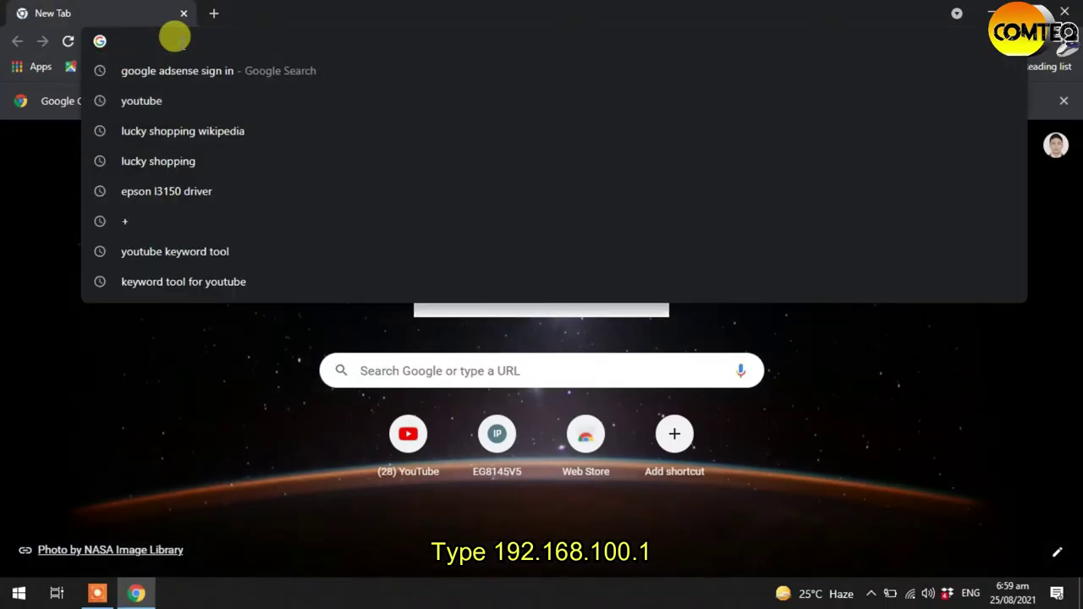
{"action": "type", "text": "19"}
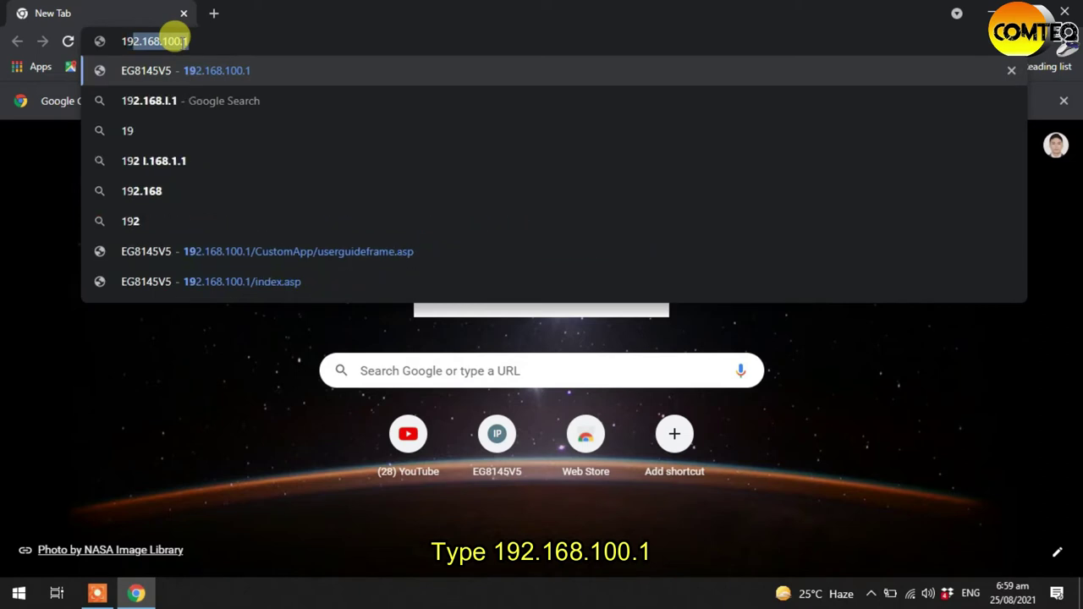
{"action": "type", "text": "2.168."}
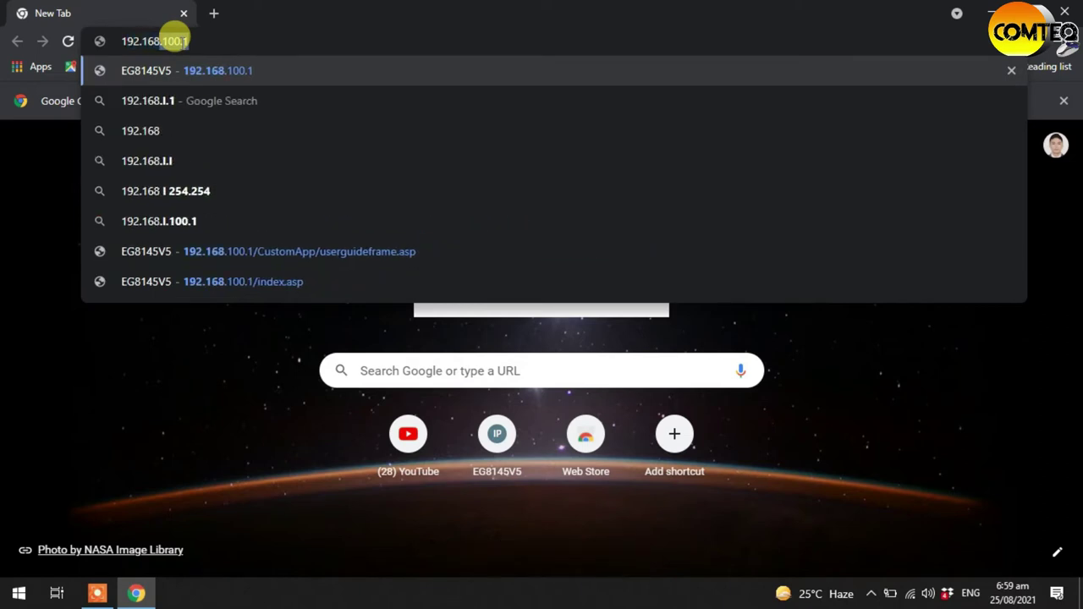
{"action": "type", "text": "100.1"}
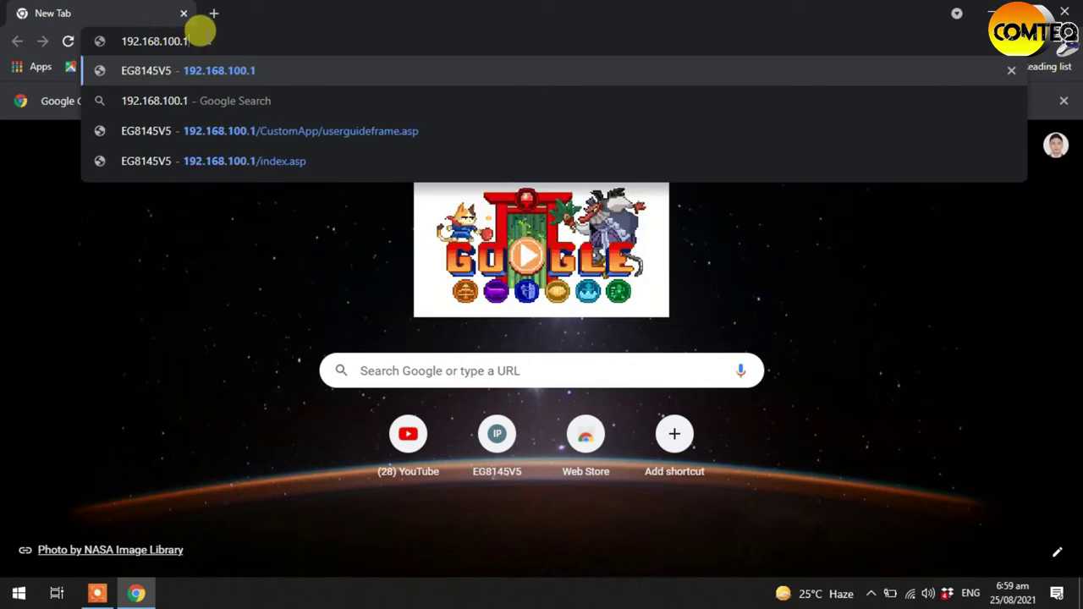
{"action": "key", "text": "Return"}
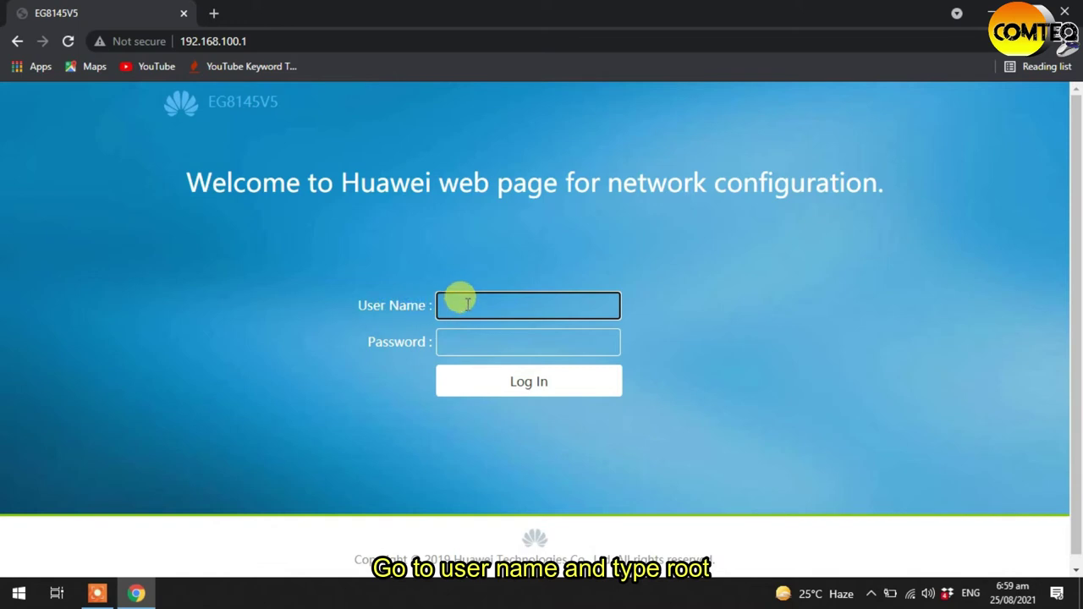
- Log in as user root with the router's login password, dismissing the missing-password alert
{"action": "type", "text": "r"}
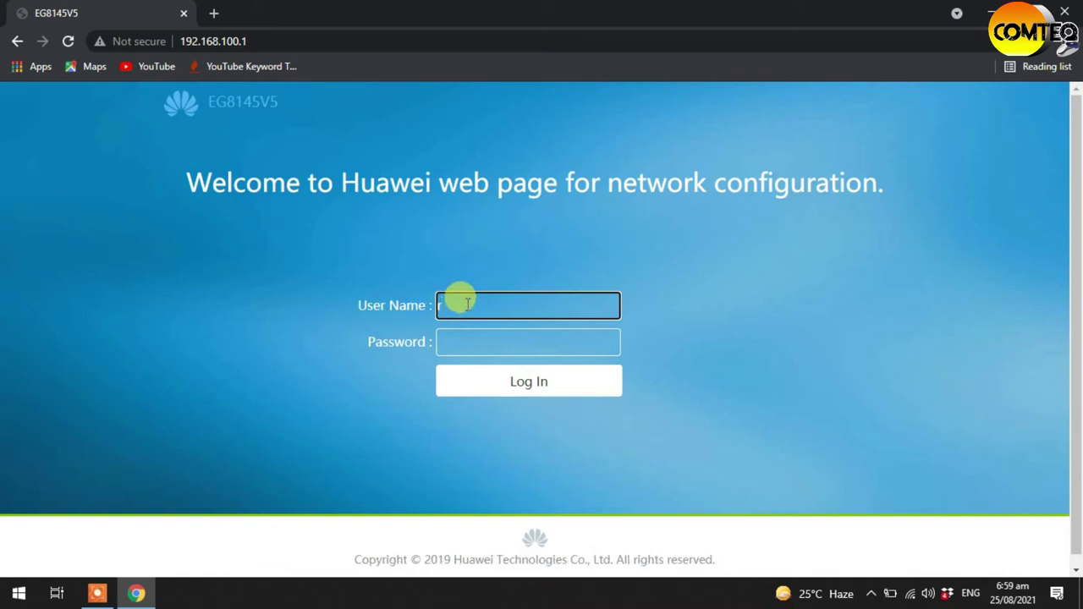
{"action": "type", "text": "oot"}
{"action": "key", "text": "Return"}
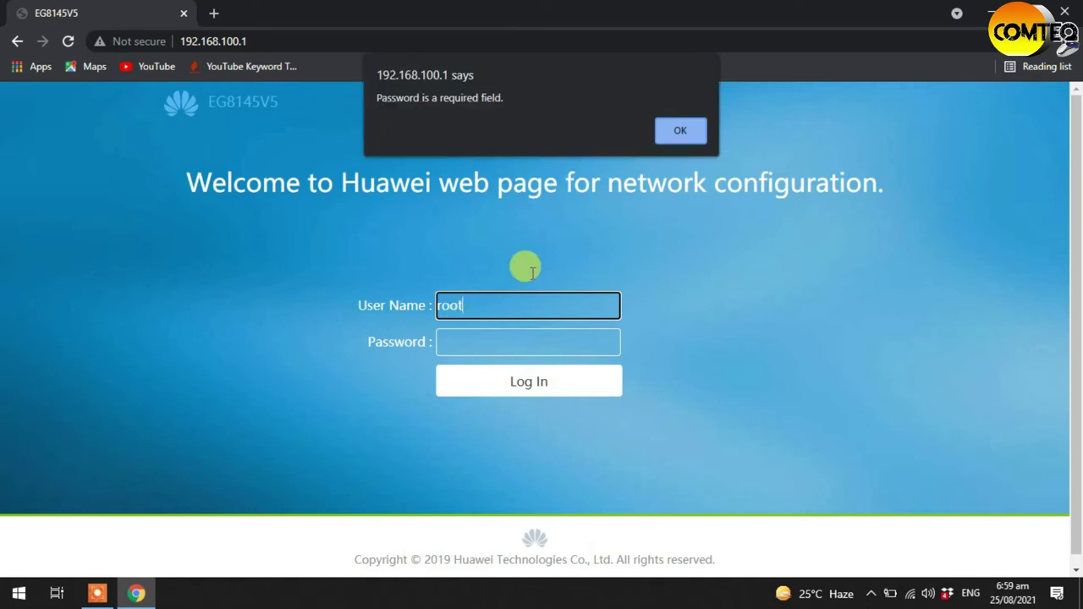
{"action": "left_click", "coordinate": [684, 132]}
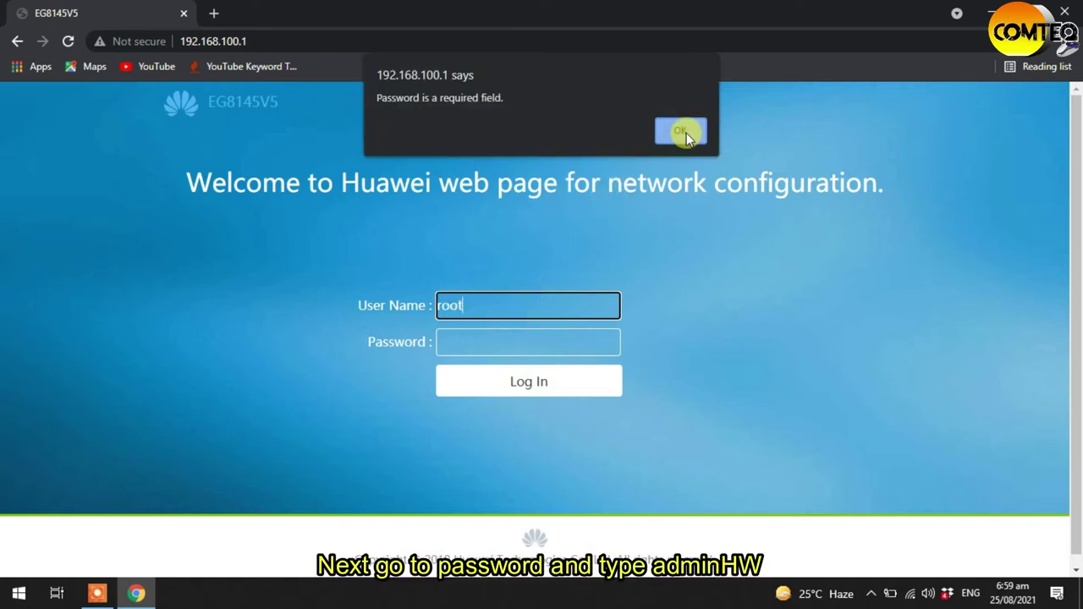
{"action": "left_click", "coordinate": [461, 340]}
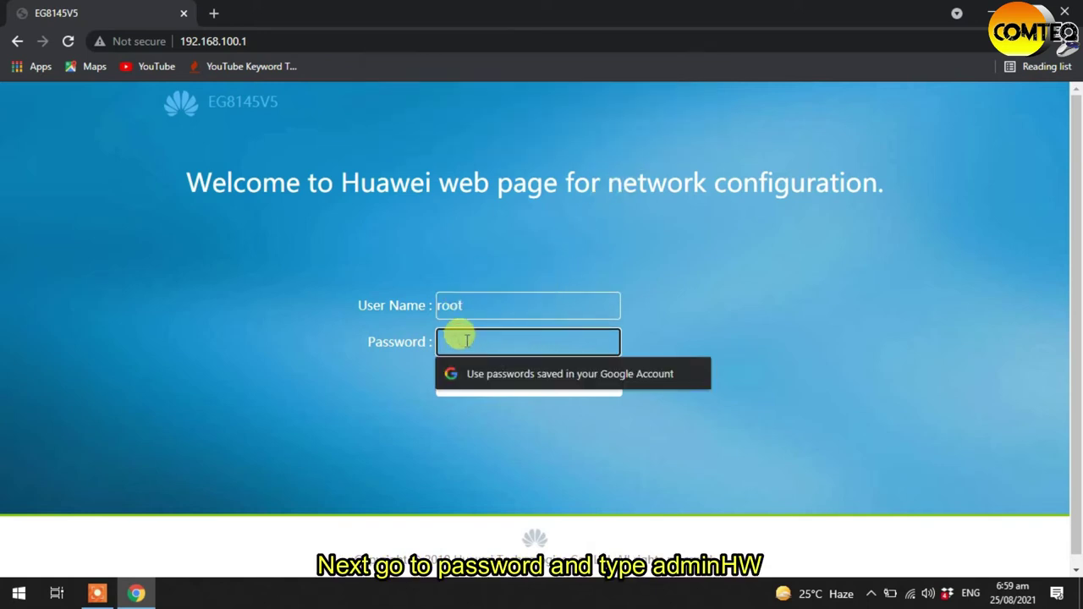
{"action": "type", "text": "admi"}
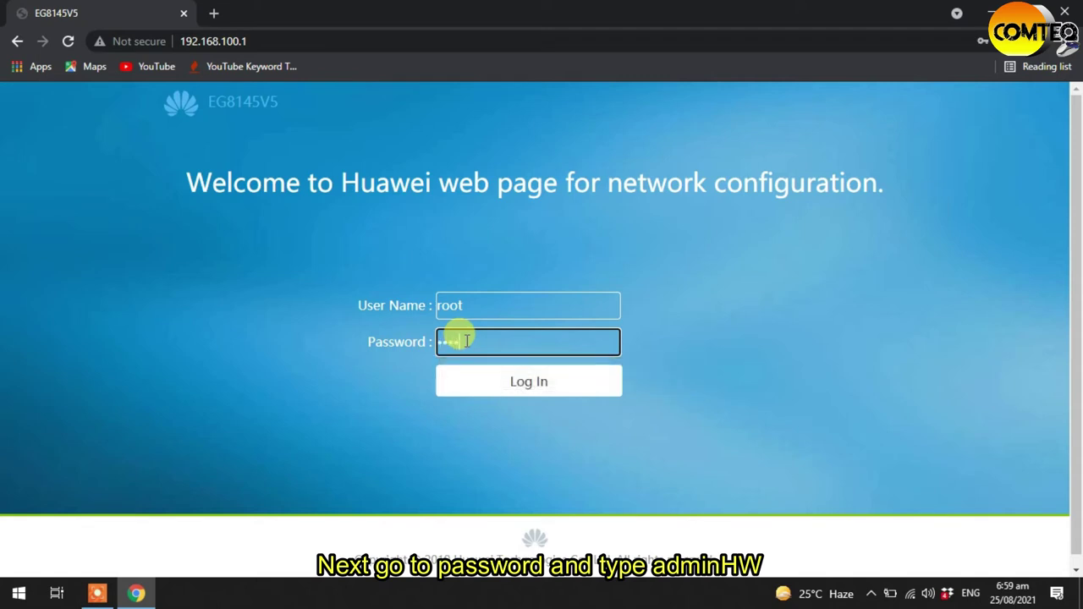
{"action": "type", "text": "n"}
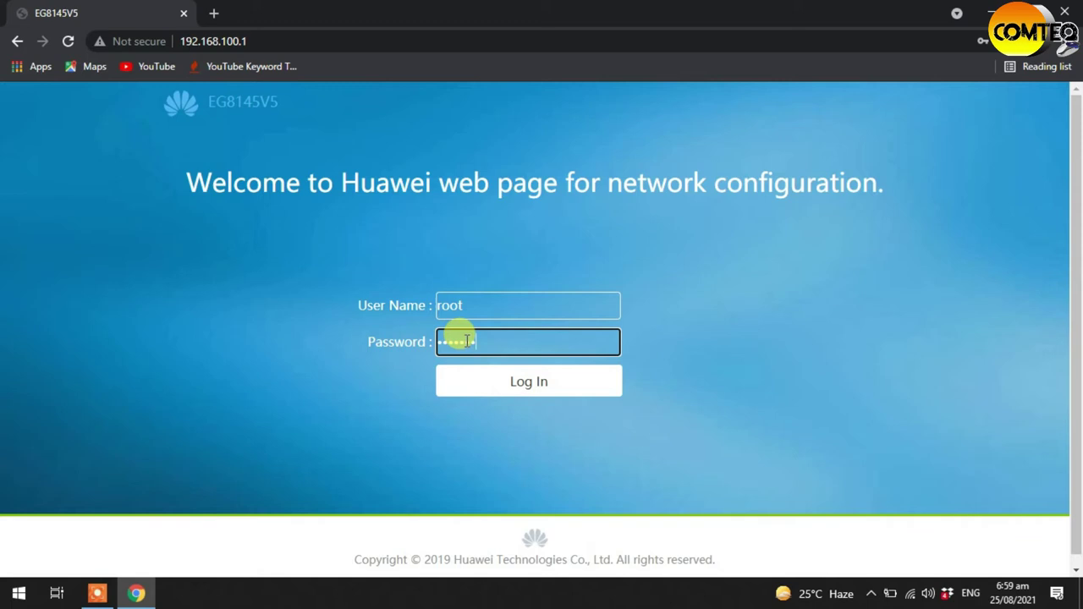
{"action": "left_click", "coordinate": [538, 382]}
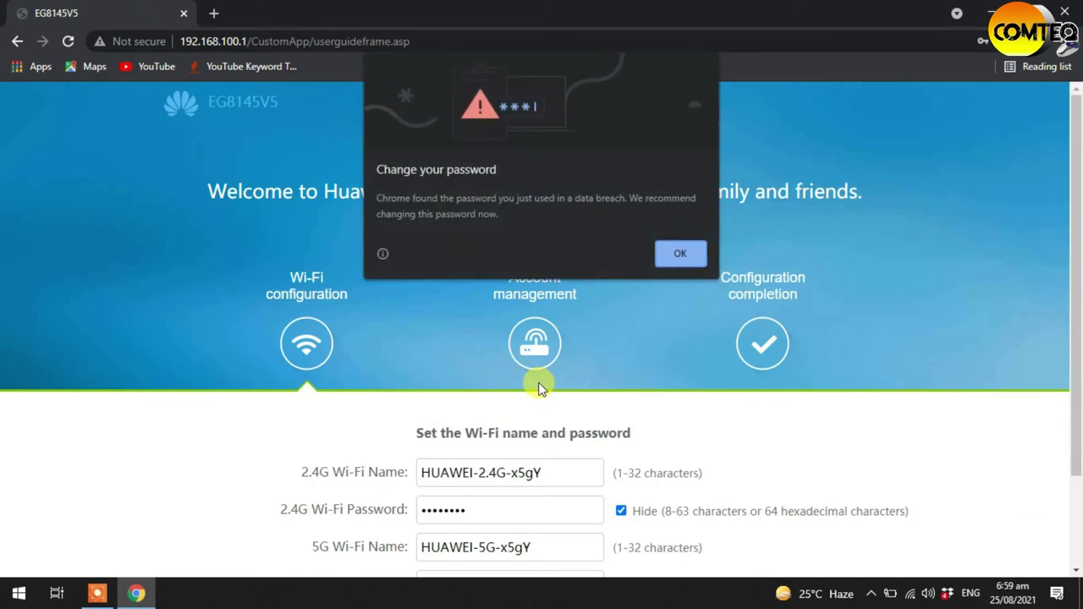
- Dismiss Chrome's password pop-ups and rename the 2.4G Wi-Fi network to 'ComteQ 1'
{"action": "left_click", "coordinate": [680, 253]}
{"action": "left_click", "coordinate": [987, 303]}
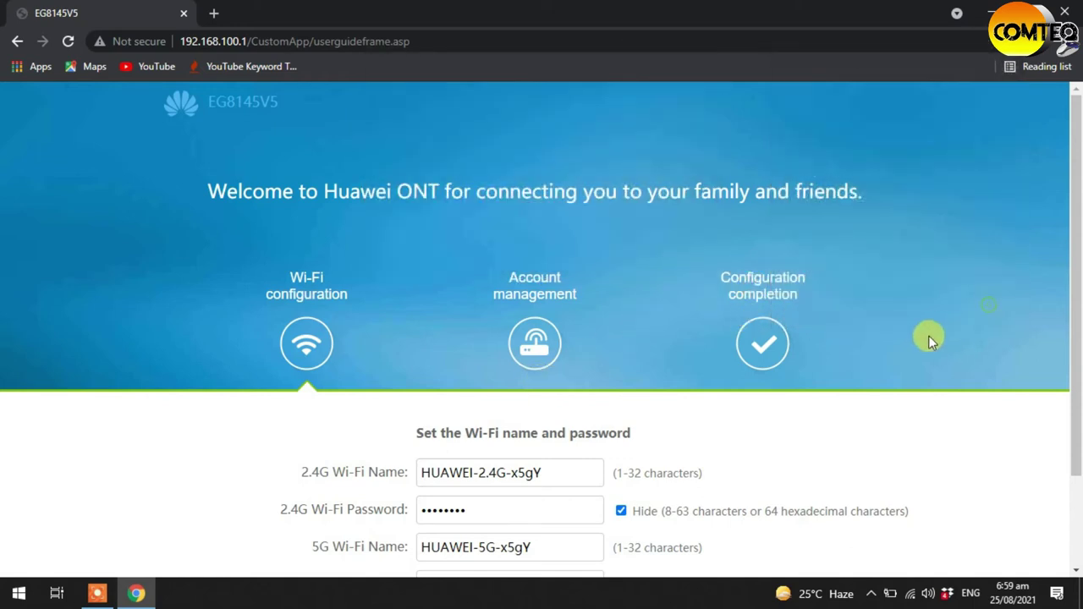
{"action": "scroll", "coordinate": [929, 339], "scroll_direction": "down", "scroll_amount": 2}
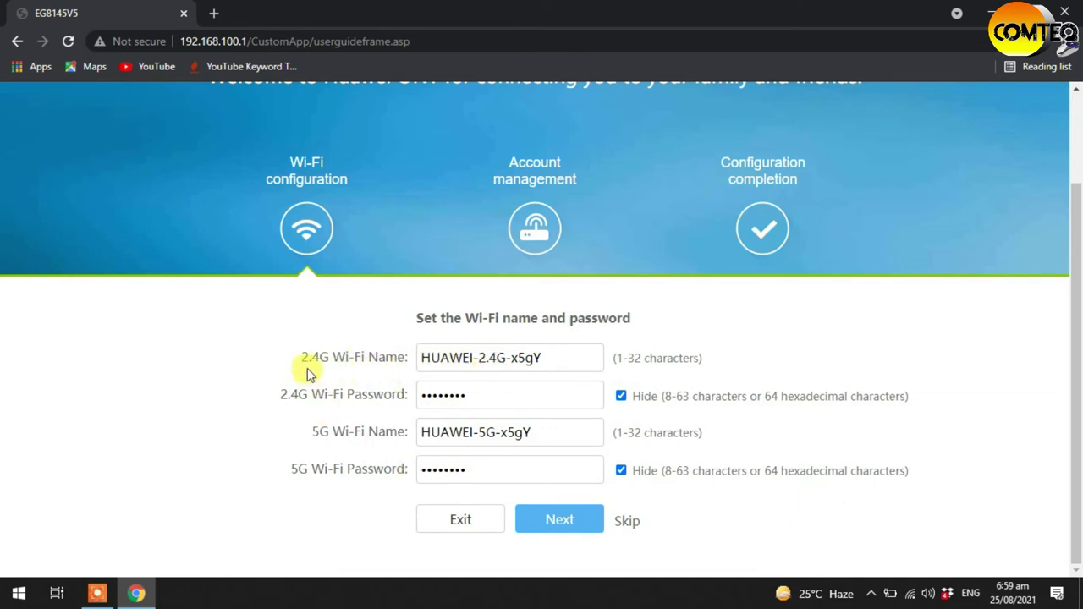
{"action": "left_click", "coordinate": [553, 359]}
{"action": "key", "text": "BackSpace"}
{"action": "key", "text": "BackSpace"}
{"action": "key", "text": "BackSpace"}
{"action": "key", "text": "BackSpace"}
{"action": "key", "text": "BackSpace"}
{"action": "key", "text": "BackSpace"}
{"action": "key", "text": "BackSpace"}
{"action": "key", "text": "BackSpace"}
{"action": "key", "text": "BackSpace"}
{"action": "key", "text": "BackSpace"}
{"action": "key", "text": "BackSpace"}
{"action": "key", "text": "BackSpace"}
{"action": "key", "text": "BackSpace"}
{"action": "key", "text": "BackSpace"}
{"action": "key", "text": "BackSpace"}
{"action": "key", "text": "BackSpace"}
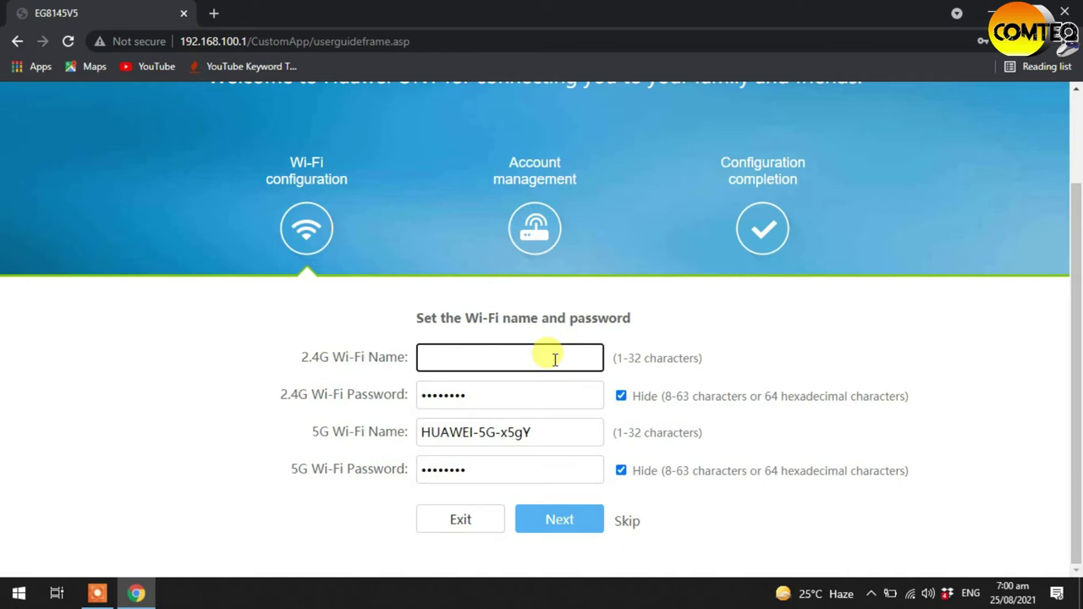
{"action": "type", "text": "cOMT"}
{"action": "key", "text": "BackSpace"}
{"action": "key", "text": "BackSpace"}
{"action": "key", "text": "BackSpace"}
{"action": "key", "text": "BackSpace"}
{"action": "type", "text": "ComteQ 1"}
- Replace the 2.4G Wi-Fi password with a new one
{"action": "left_click", "coordinate": [476, 395]}
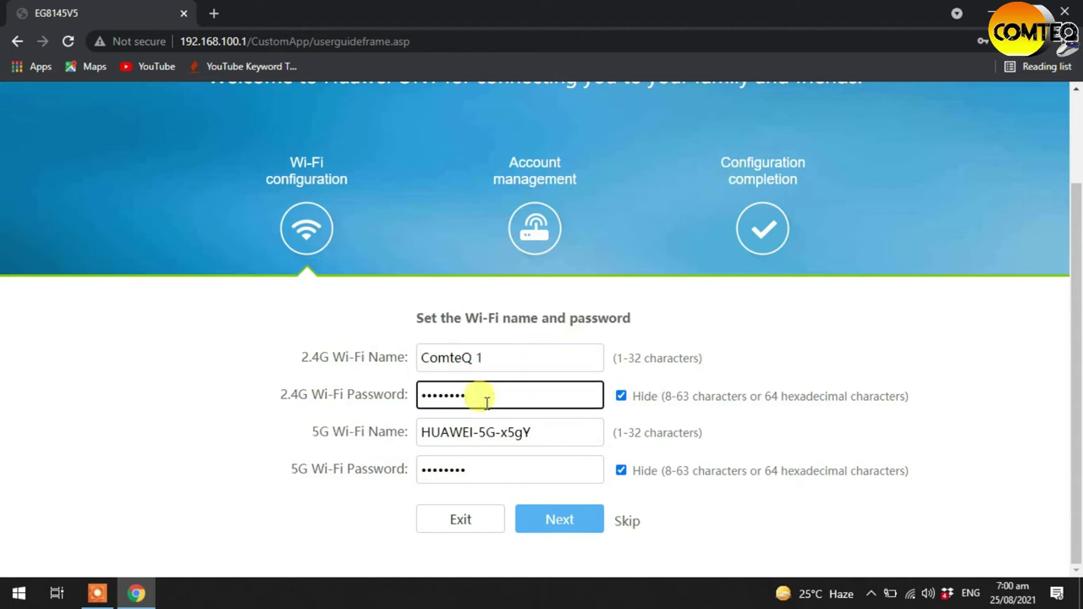
{"action": "key", "text": "BackSpace"}
{"action": "key", "text": "BackSpace"}
{"action": "key", "text": "BackSpace"}
{"action": "key", "text": "BackSpace"}
{"action": "key", "text": "BackSpace"}
{"action": "key", "text": "BackSpace"}
{"action": "key", "text": "BackSpace"}
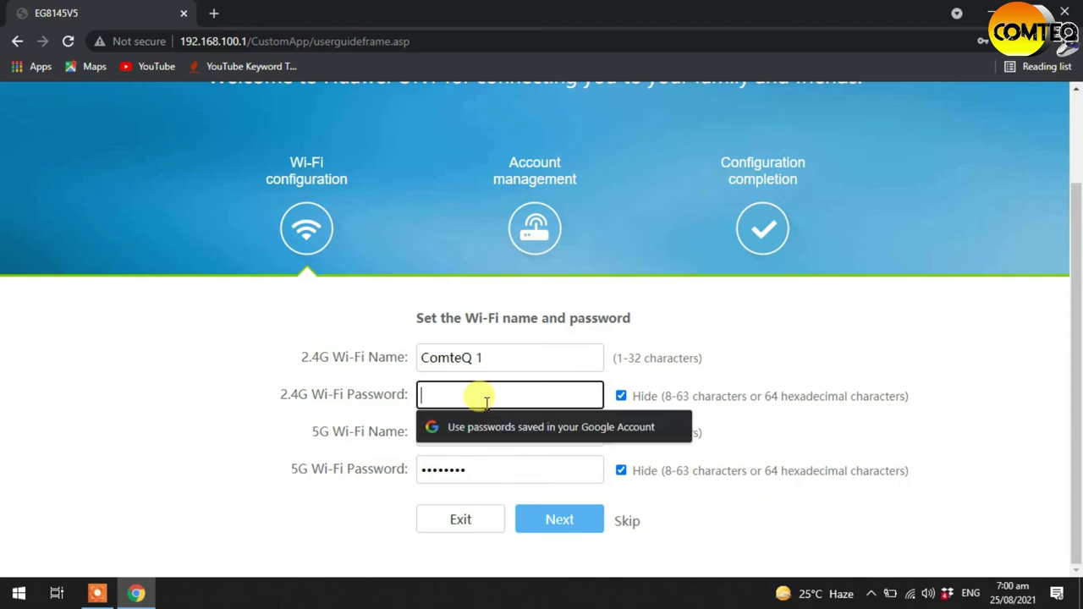
{"action": "type", "text": "12345"}
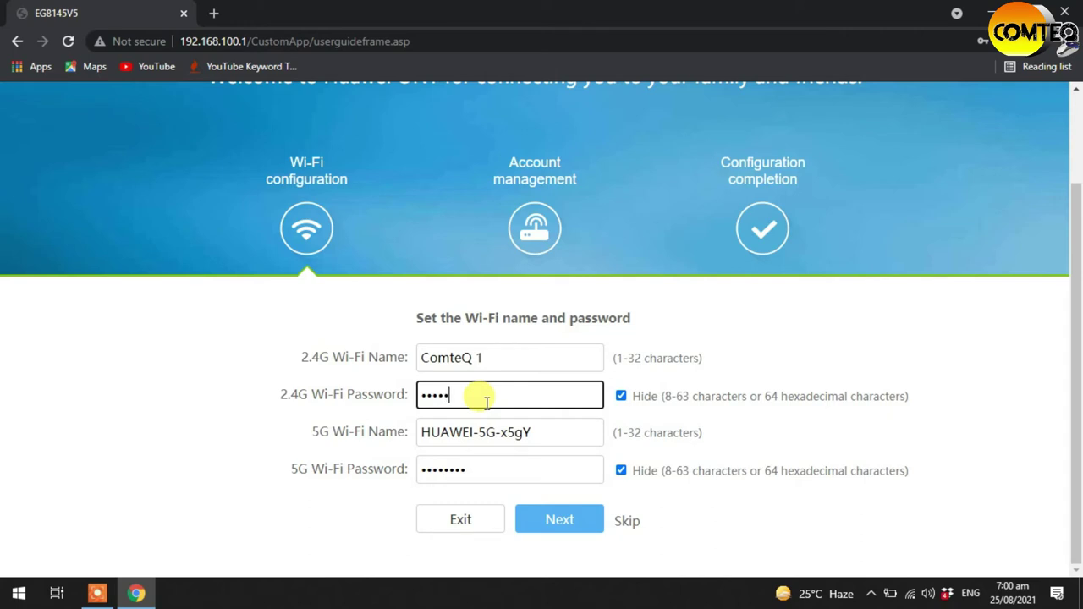
{"action": "type", "text": "67890"}
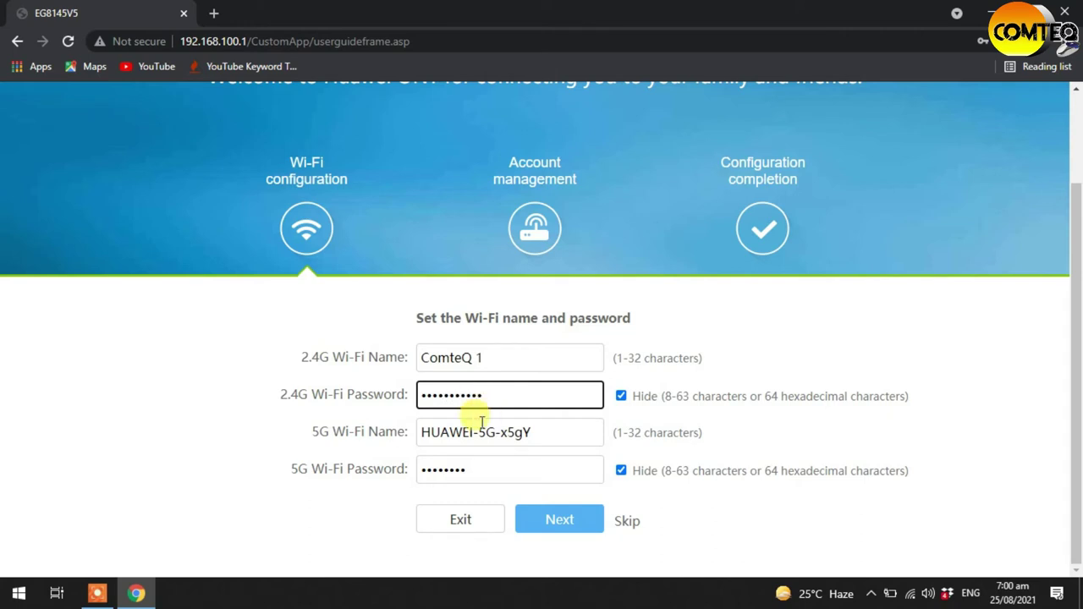
- Rename the 5G Wi-Fi network to 'ComteQ 2' and replace its password with a new one
{"action": "left_click", "coordinate": [544, 435]}
{"action": "key", "text": "BackSpace"}
{"action": "key", "text": "BackSpace"}
{"action": "key", "text": "BackSpace"}
{"action": "key", "text": "BackSpace"}
{"action": "key", "text": "BackSpace"}
{"action": "key", "text": "BackSpace"}
{"action": "key", "text": "BackSpace"}
{"action": "key", "text": "BackSpace"}
{"action": "key", "text": "BackSpace"}
{"action": "key", "text": "BackSpace"}
{"action": "key", "text": "BackSpace"}
{"action": "key", "text": "BackSpace"}
{"action": "key", "text": "BackSpace"}
{"action": "key", "text": "BackSpace"}
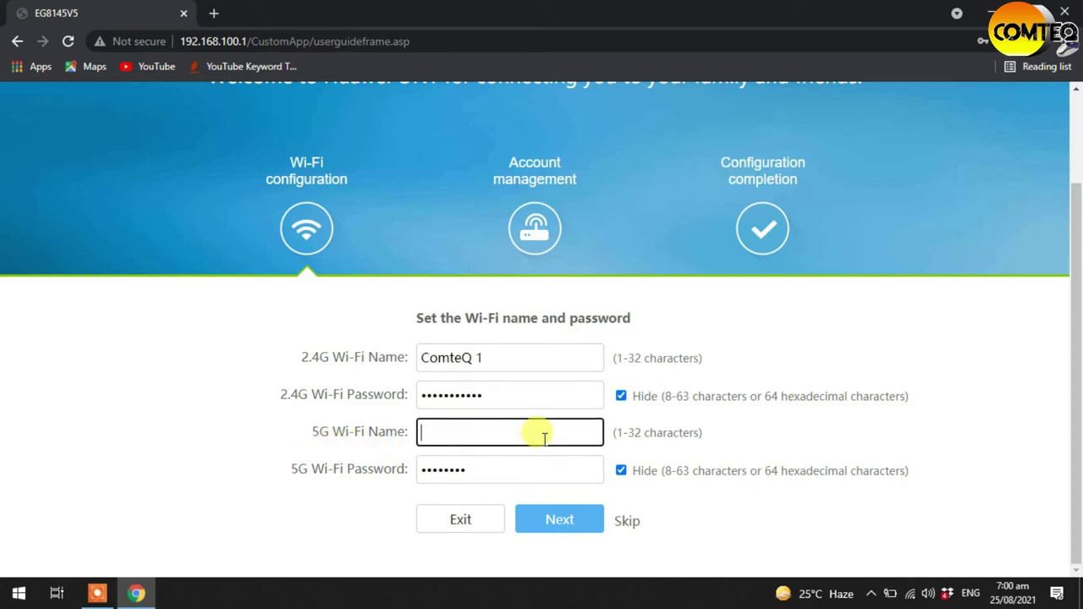
{"action": "type", "text": "ComteQ 2"}
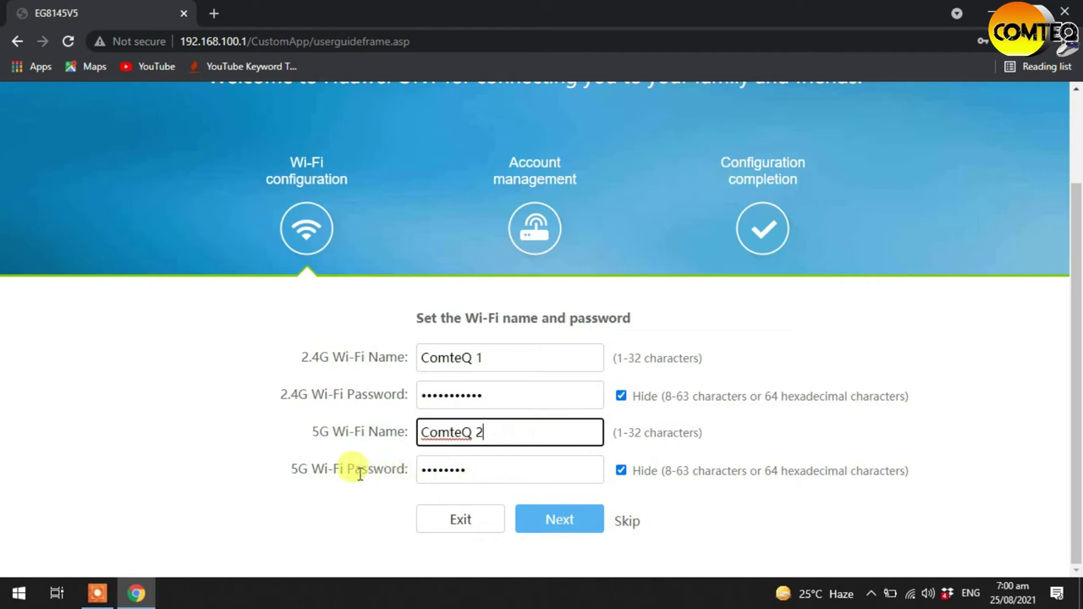
{"action": "left_click", "coordinate": [479, 475]}
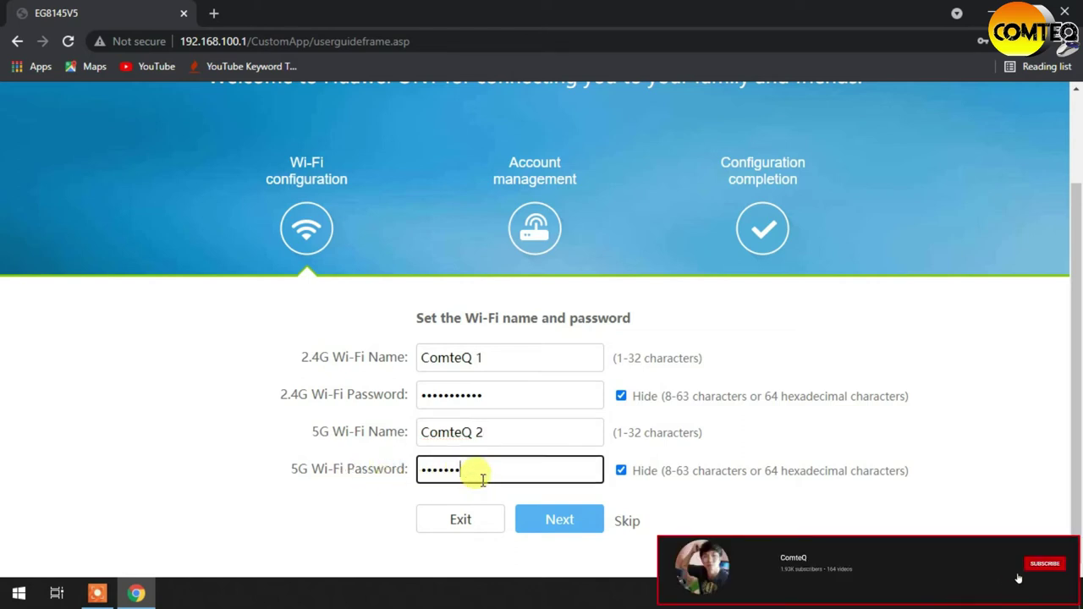
{"action": "key", "text": "BackSpace"}
{"action": "key", "text": "BackSpace"}
{"action": "key", "text": "BackSpace"}
{"action": "key", "text": "BackSpace"}
{"action": "key", "text": "BackSpace"}
{"action": "key", "text": "BackSpace"}
{"action": "key", "text": "BackSpace"}
{"action": "type", "text": "1"}
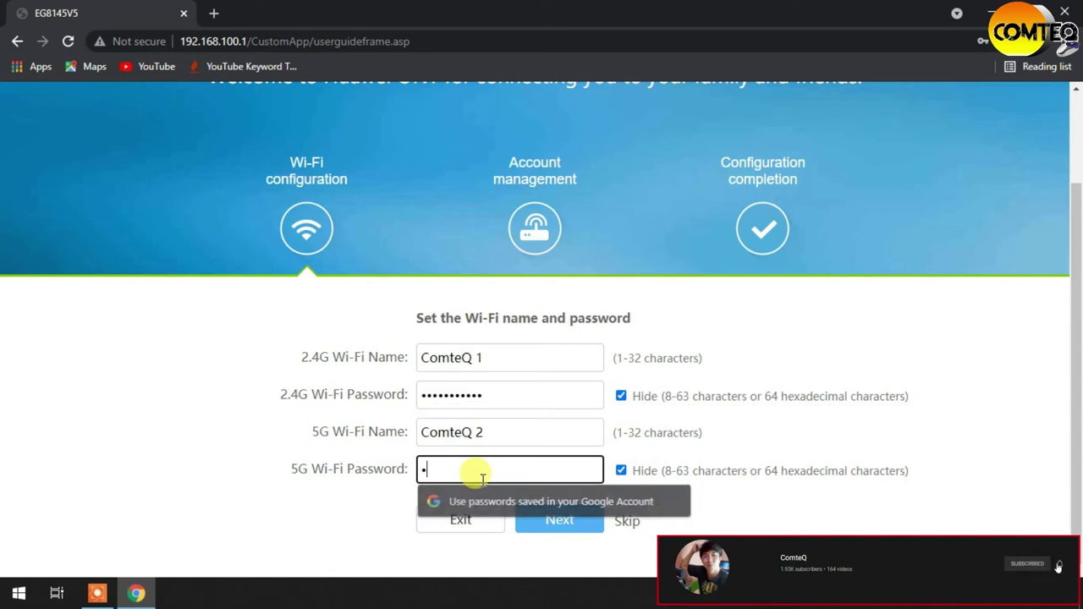
{"action": "type", "text": "234567"}
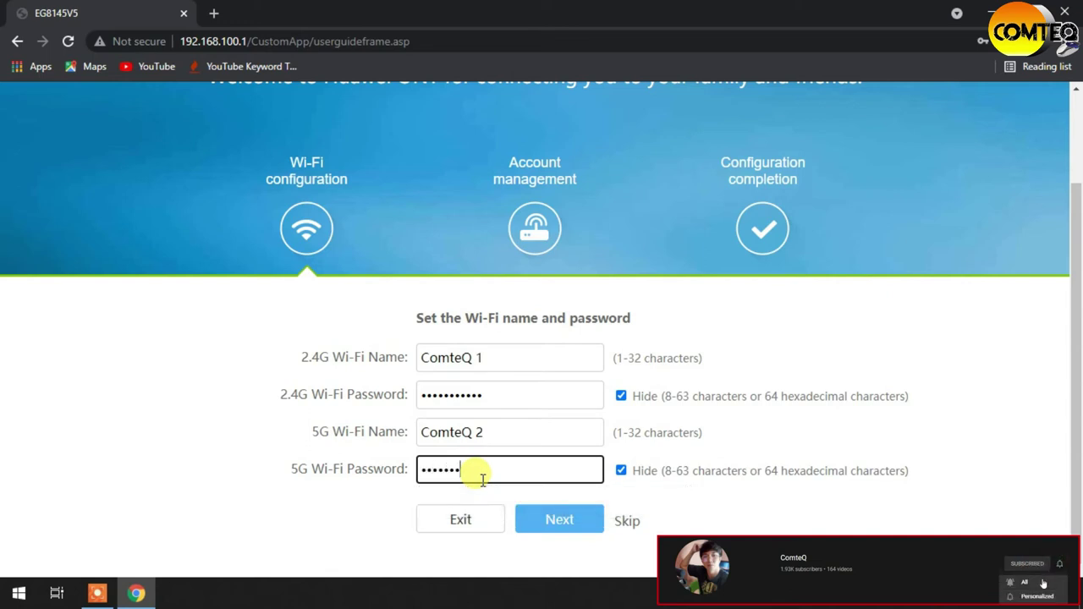
{"action": "type", "text": "8901"}
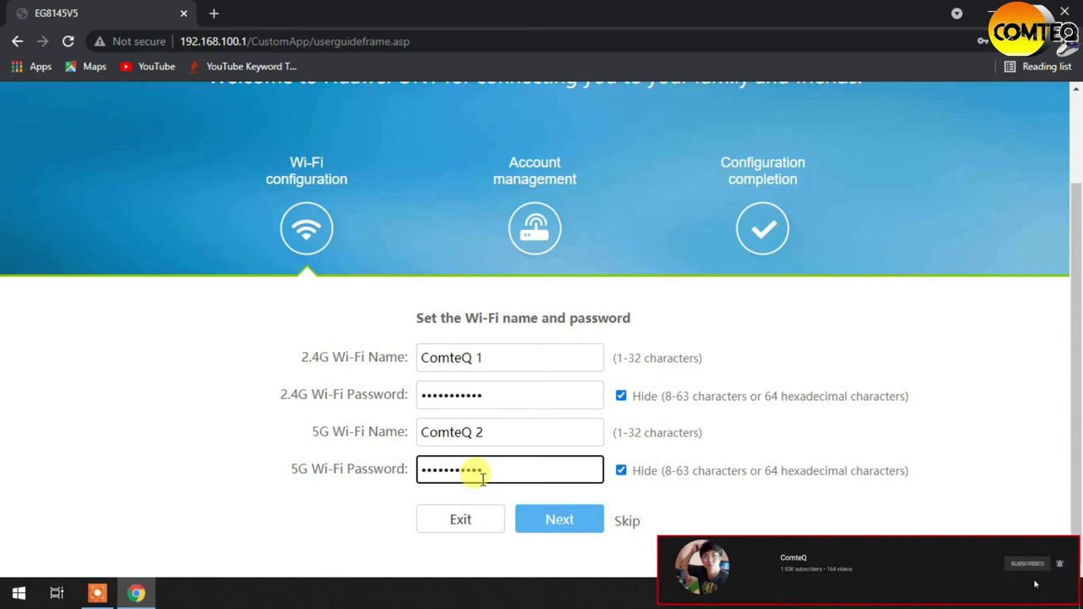
- Save the Wi-Fi settings, then enter the current and new root login passwords
{"action": "left_click", "coordinate": [574, 534]}
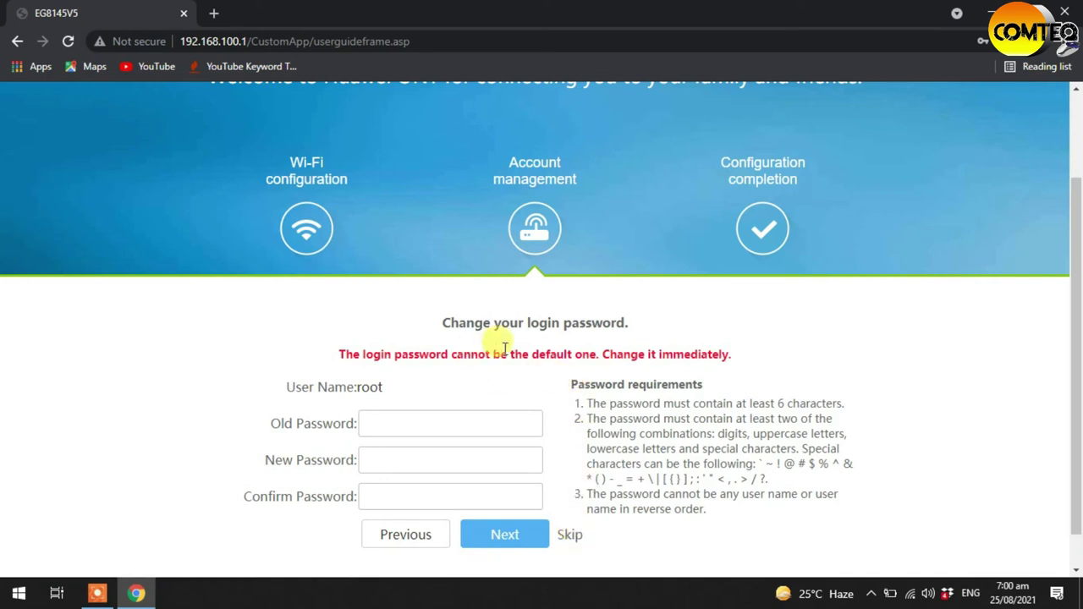
{"action": "left_click", "coordinate": [403, 424]}
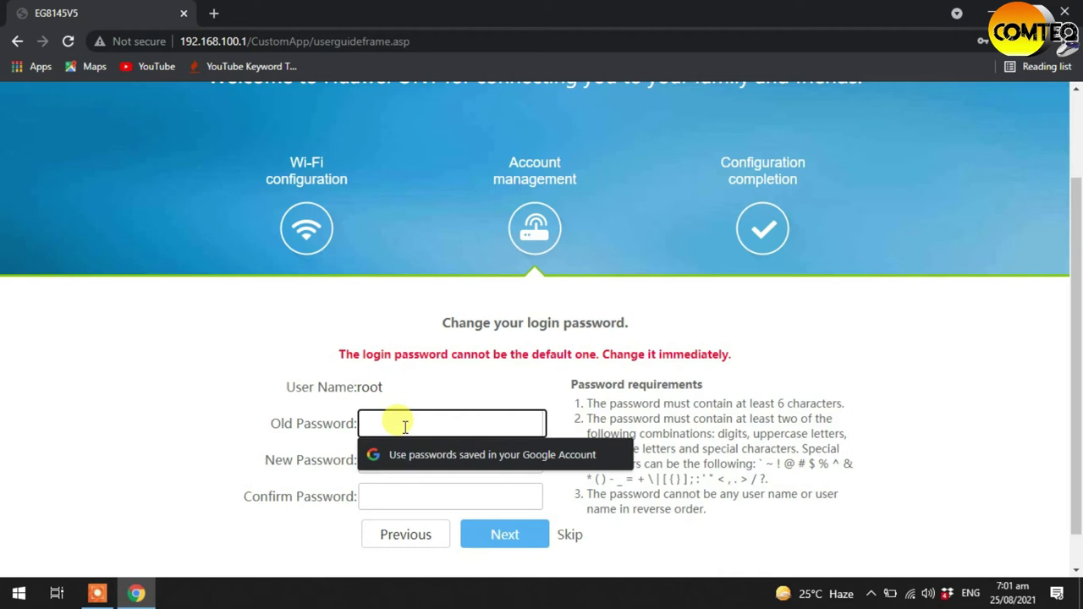
{"action": "type", "text": "admin"}
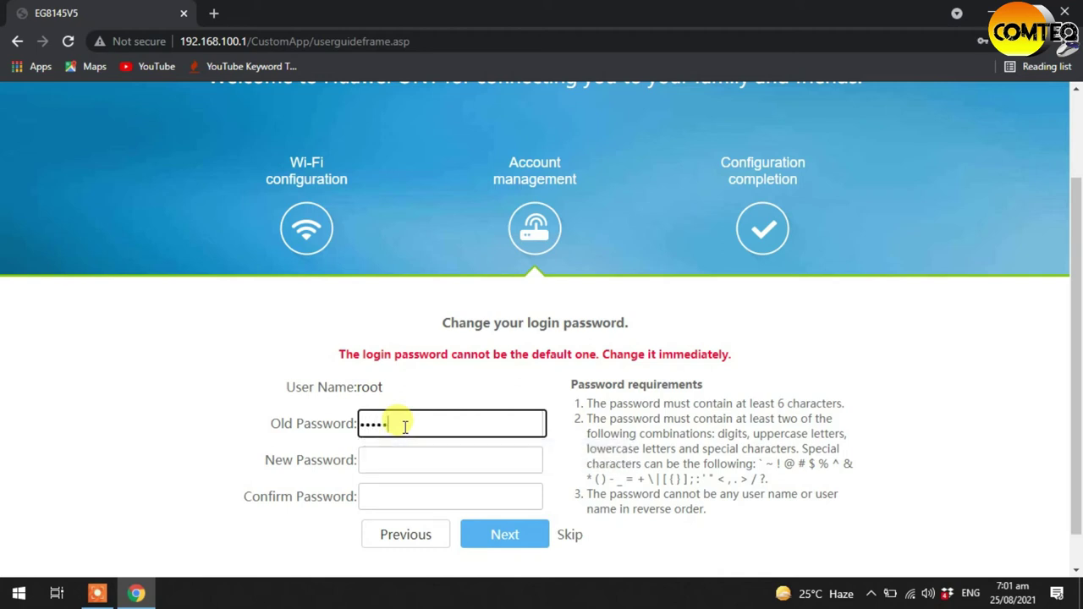
{"action": "type", "text": "HW"}
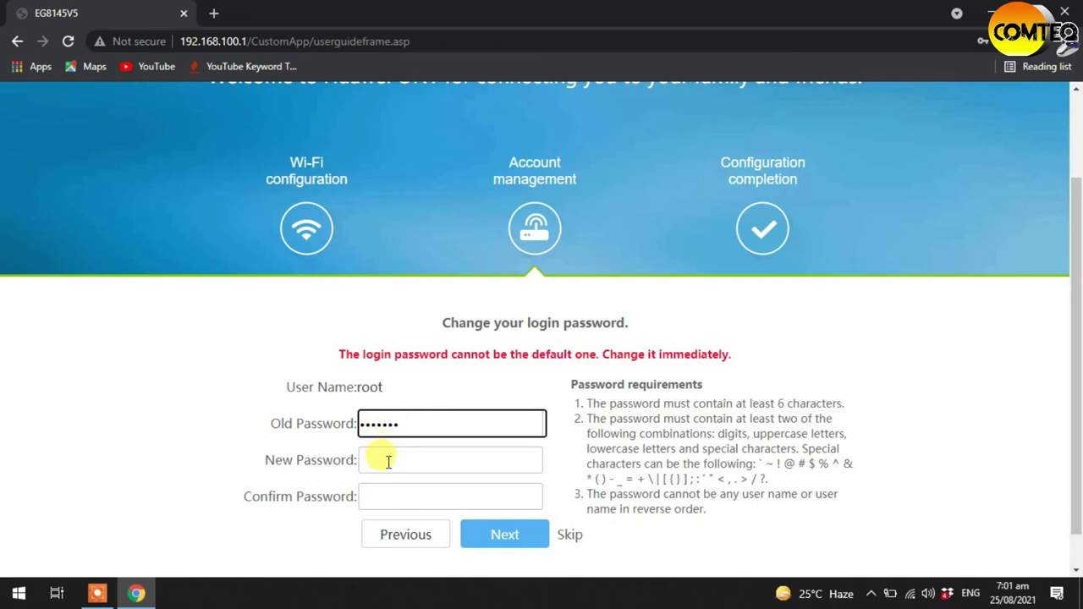
{"action": "left_click", "coordinate": [385, 460]}
{"action": "type", "text": "admin"}
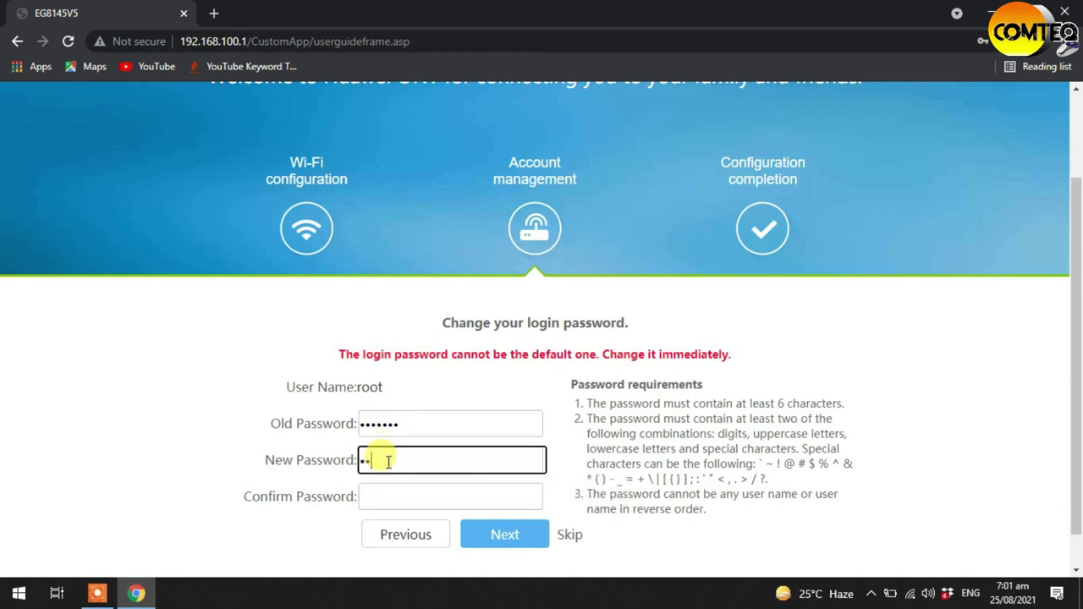
{"action": "type", "text": "@12345"}
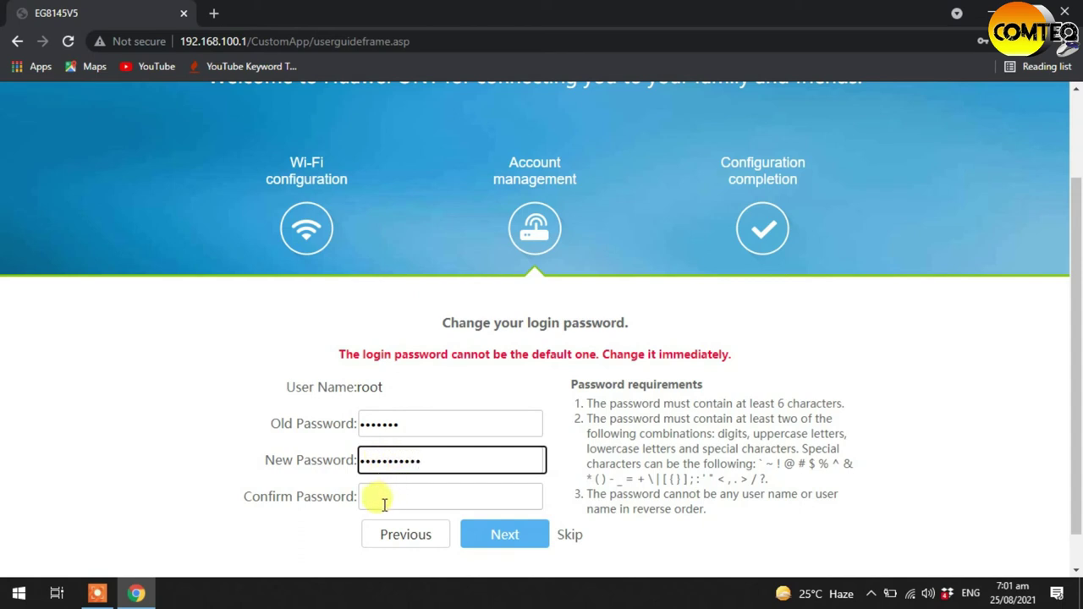
- Confirm the new root login password and submit it to finish the setup wizard
{"action": "left_click", "coordinate": [377, 497]}
{"action": "type", "text": "adm"}
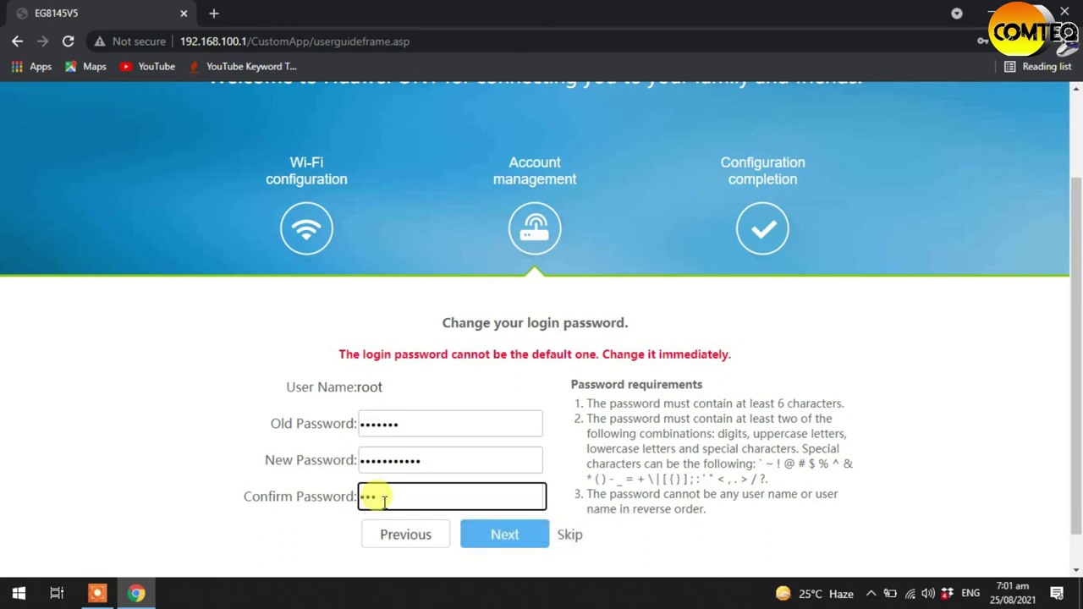
{"action": "key", "text": "BackSpace"}
{"action": "key", "text": "BackSpace"}
{"action": "key", "text": "BackSpace"}
{"action": "type", "text": "admin@12345"}
{"action": "scroll", "coordinate": [483, 484], "scroll_direction": "down", "scroll_amount": 1}
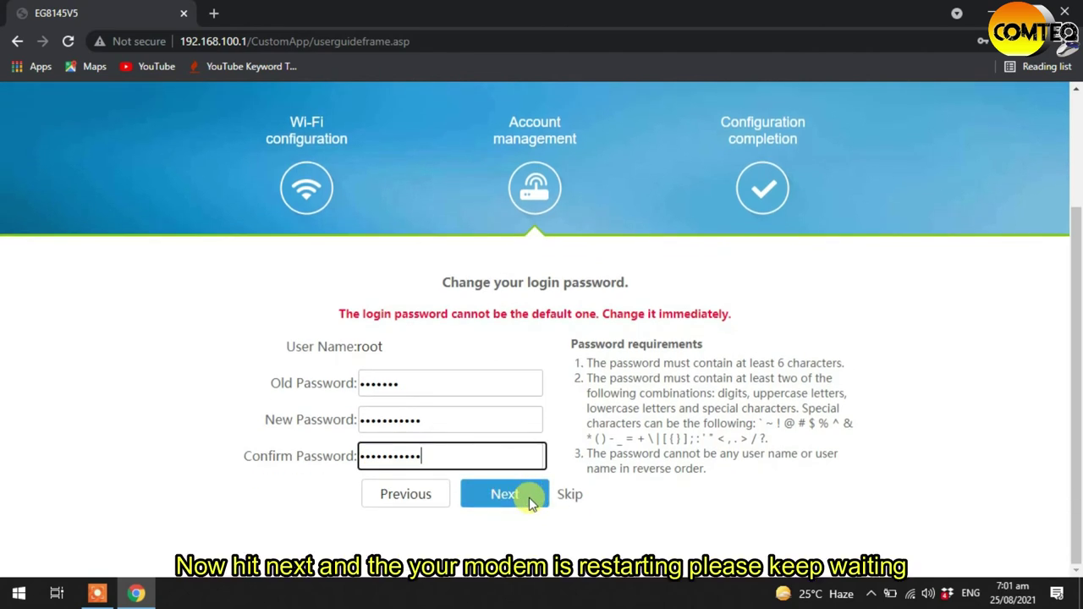
{"action": "left_click", "coordinate": [529, 501]}
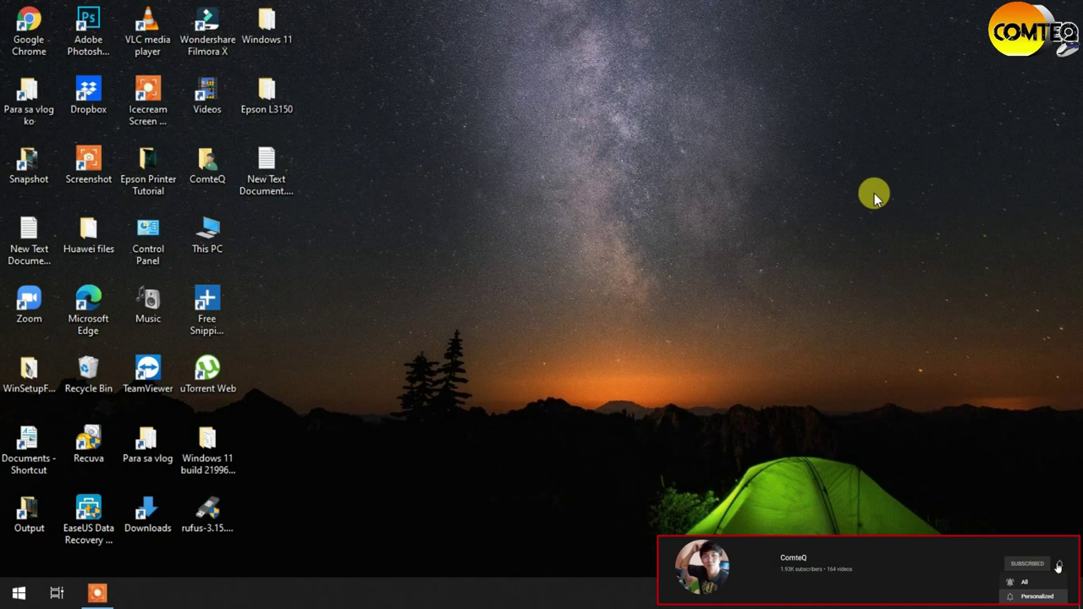
- Refresh the Windows desktop four times from its right-click menu
{"action": "right_click", "coordinate": [873, 194]}
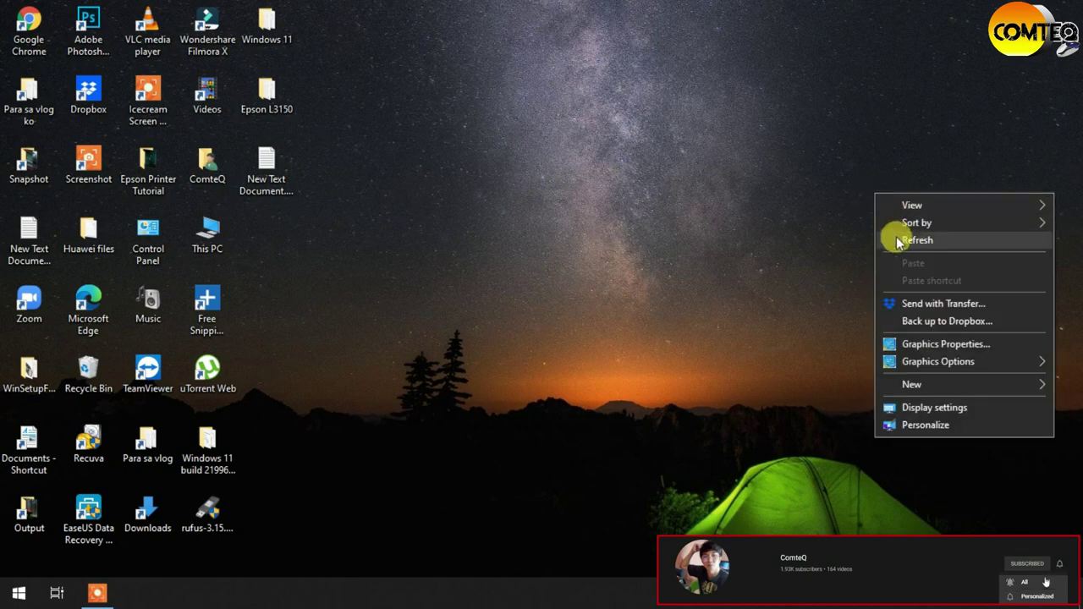
{"action": "left_click", "coordinate": [904, 240]}
{"action": "right_click", "coordinate": [755, 193]}
{"action": "left_click", "coordinate": [810, 239]}
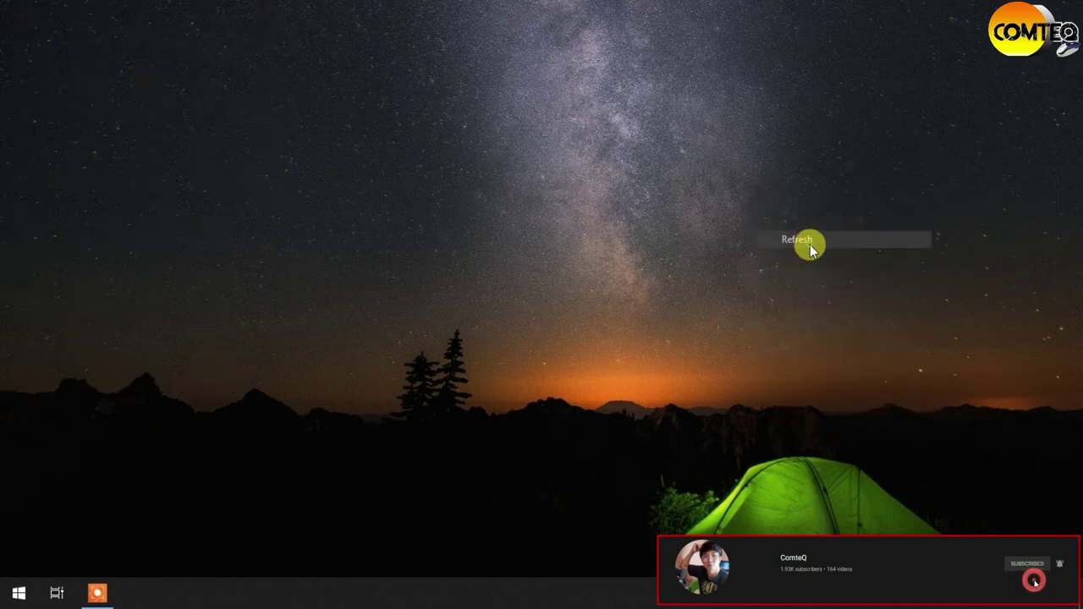
{"action": "right_click", "coordinate": [687, 211]}
{"action": "left_click", "coordinate": [747, 252]}
{"action": "right_click", "coordinate": [706, 224]}
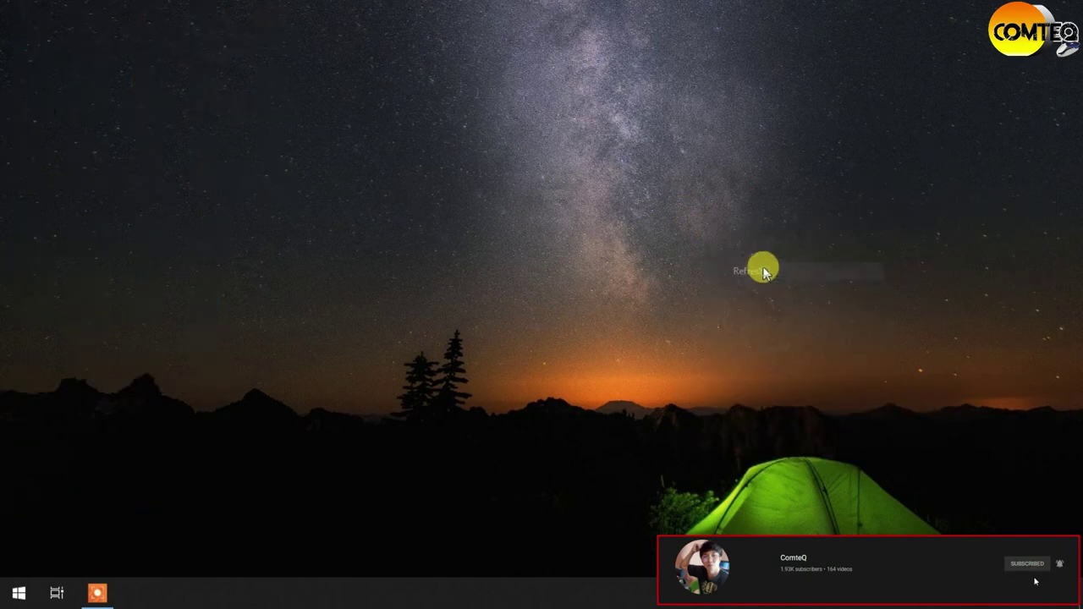
{"action": "left_click", "coordinate": [767, 270]}
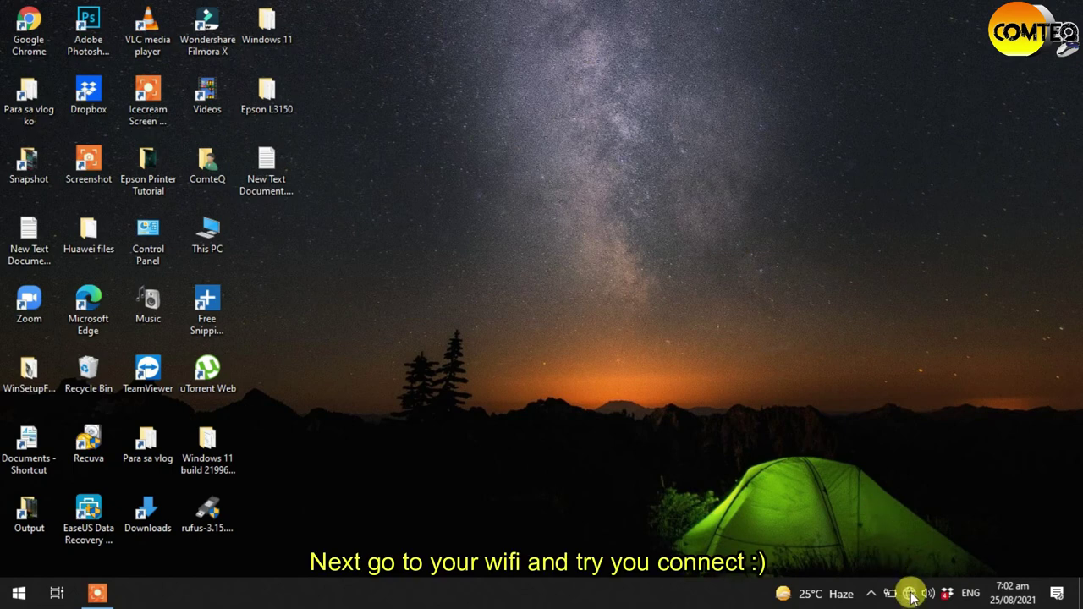
- Connect the laptop to the ComteQ 2 Wi-Fi network using its new security key
{"action": "left_click", "coordinate": [910, 594]}
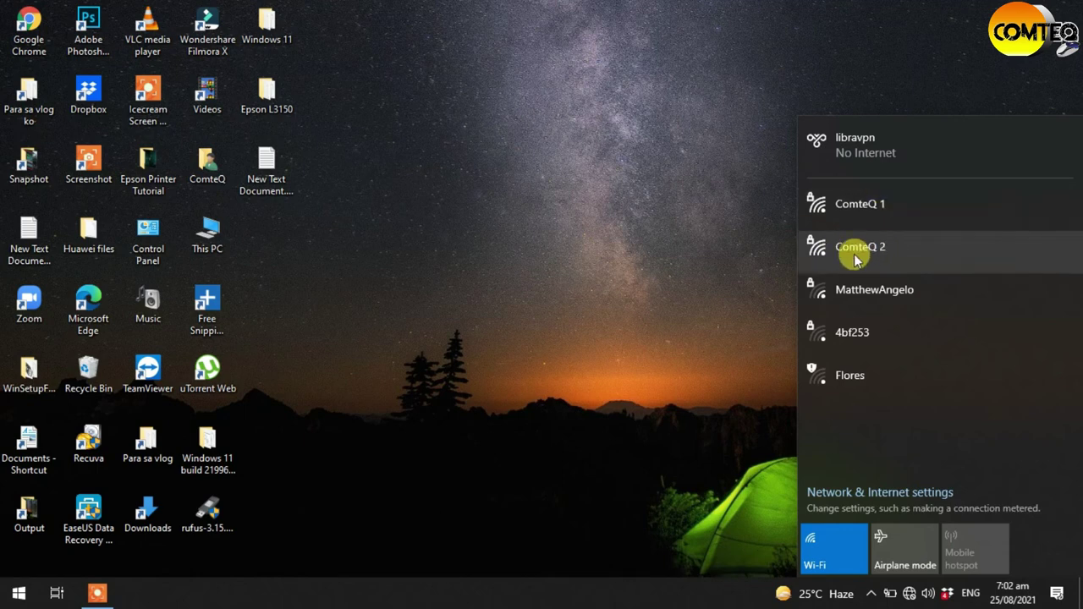
{"action": "left_click", "coordinate": [899, 263]}
{"action": "left_click", "coordinate": [982, 320]}
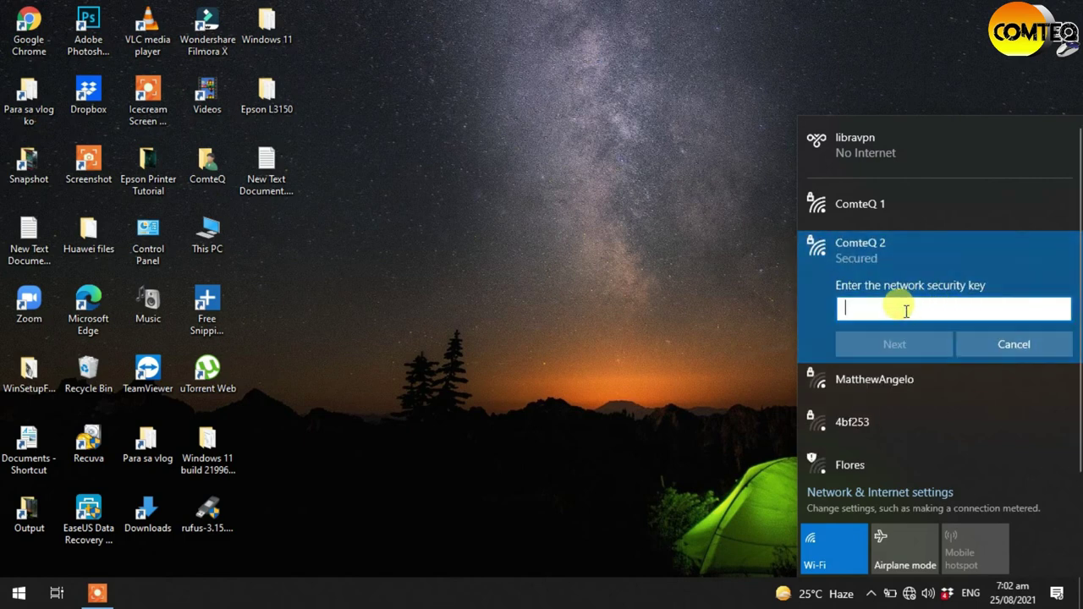
{"action": "type", "text": "••"}
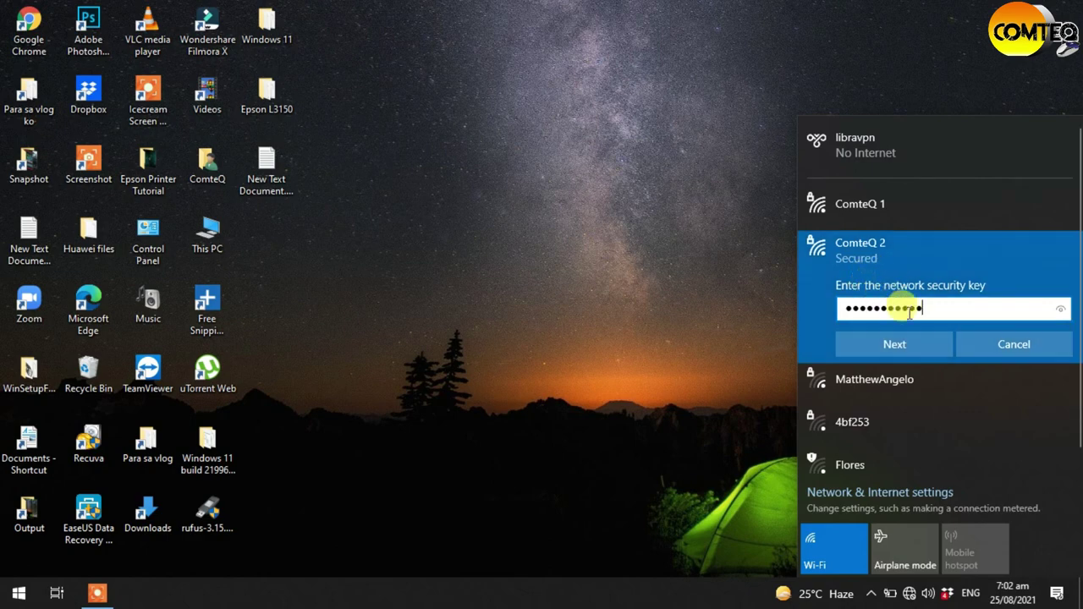
{"action": "left_click", "coordinate": [899, 343]}
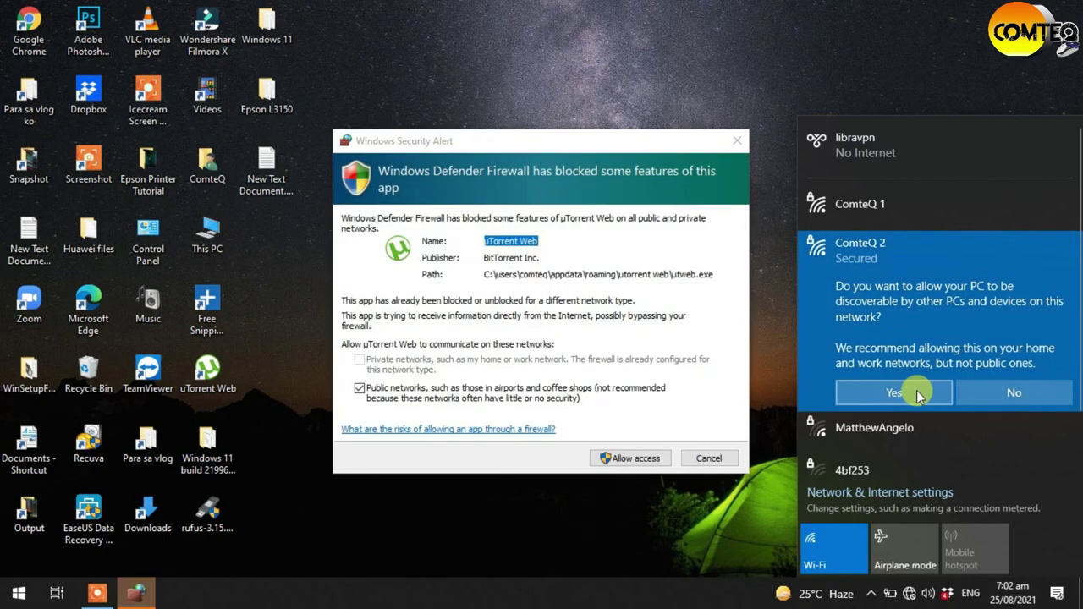
- Allow access on the firewall alert and check that ComteQ 2 shows connected
{"action": "left_click", "coordinate": [625, 464]}
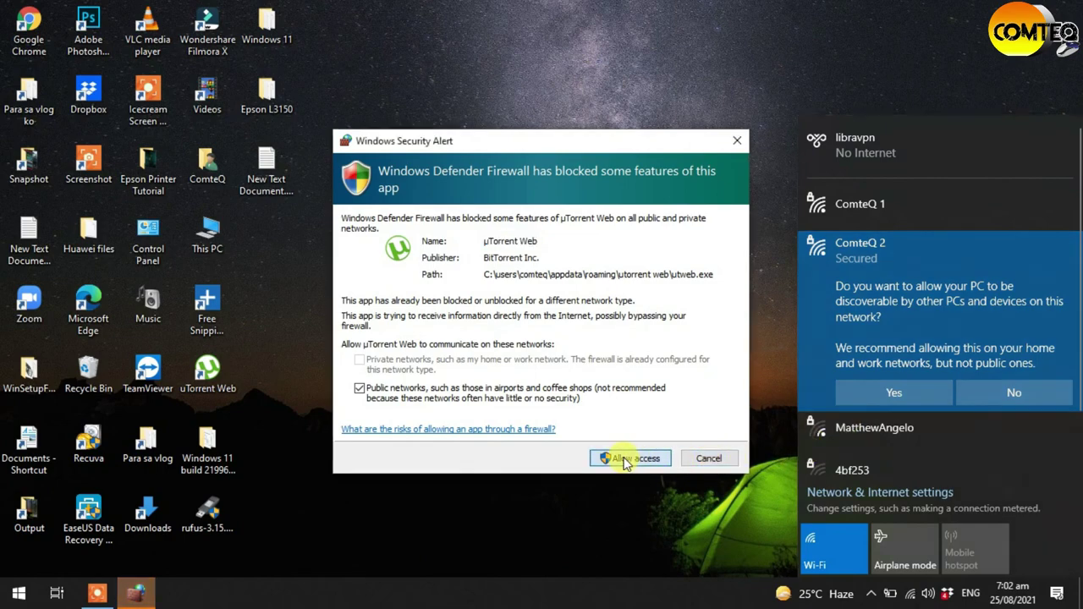
{"action": "left_click", "coordinate": [627, 459]}
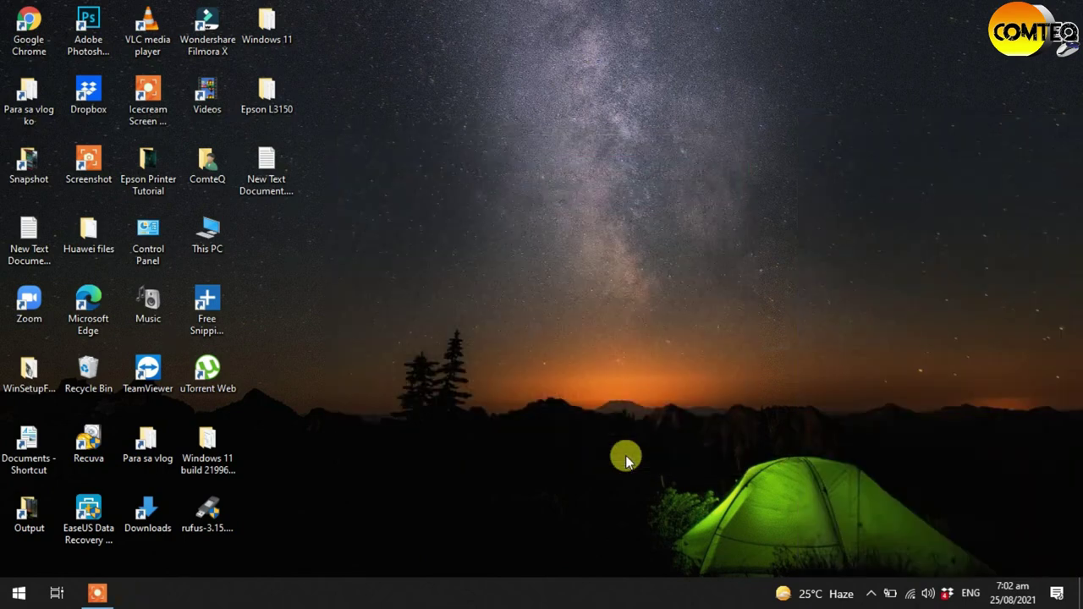
{"action": "left_click", "coordinate": [907, 592]}
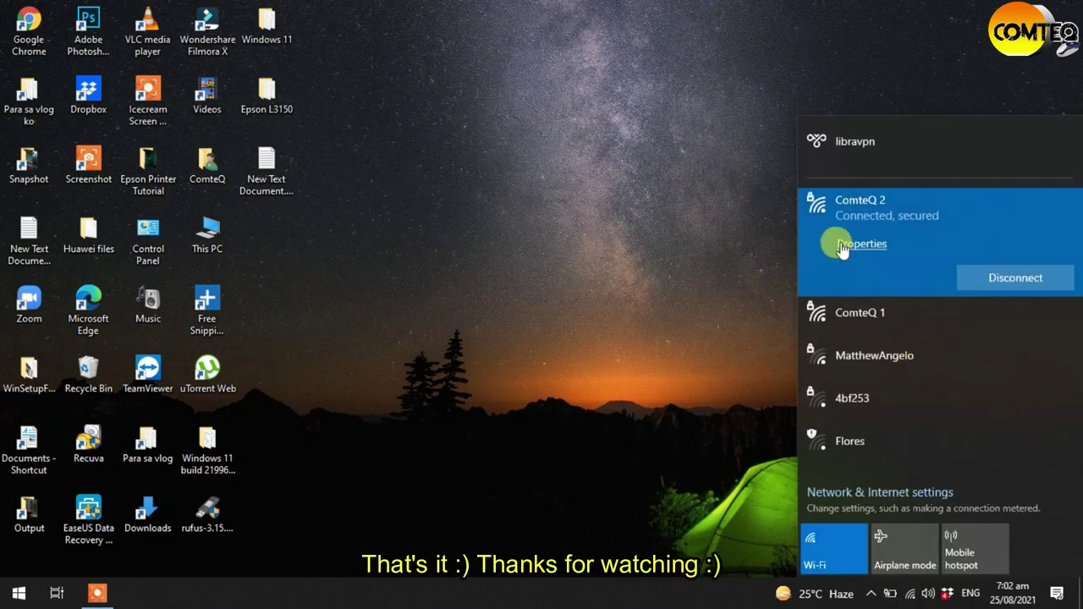